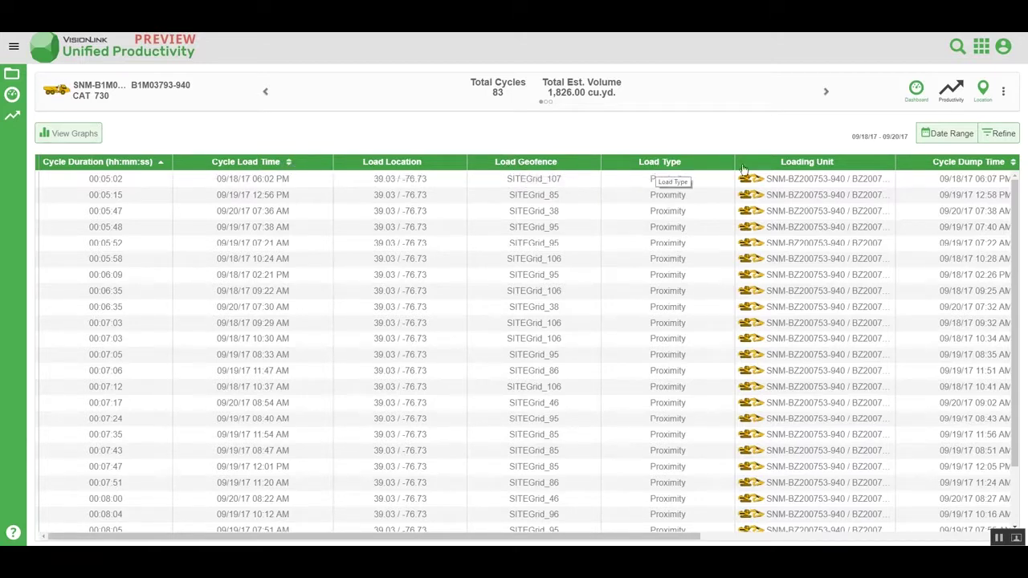
In the cycle table's column settings, leave Hauling Unit hidden and move it down to fourth place
left_click_drag(698, 537, 995, 543)
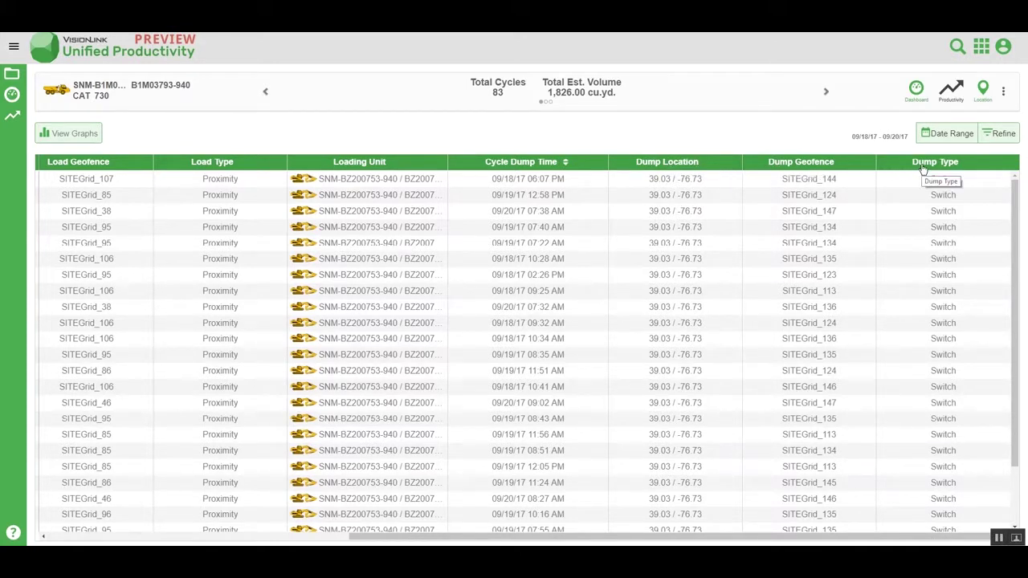
left_click(1005, 94)
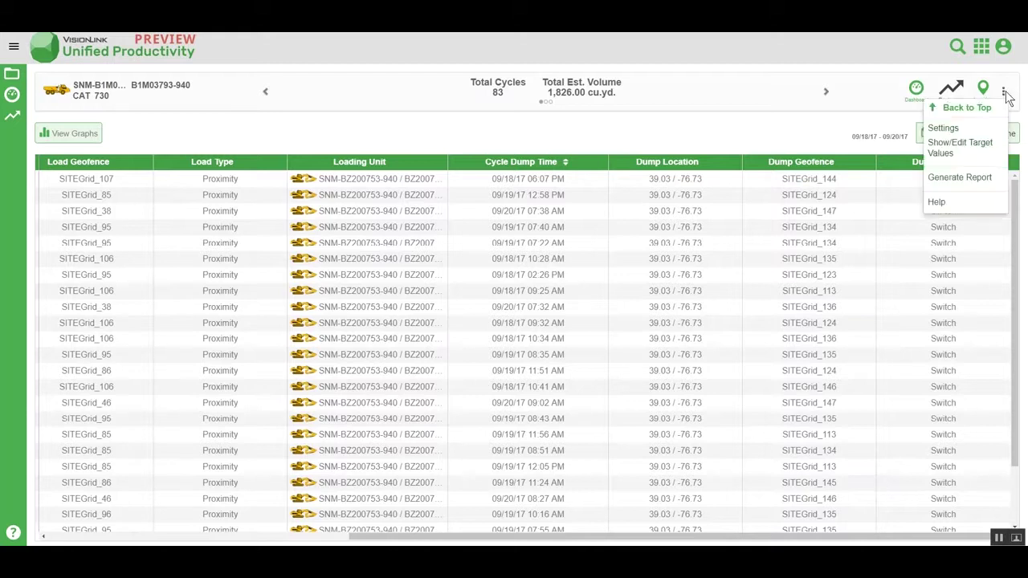
left_click(975, 128)
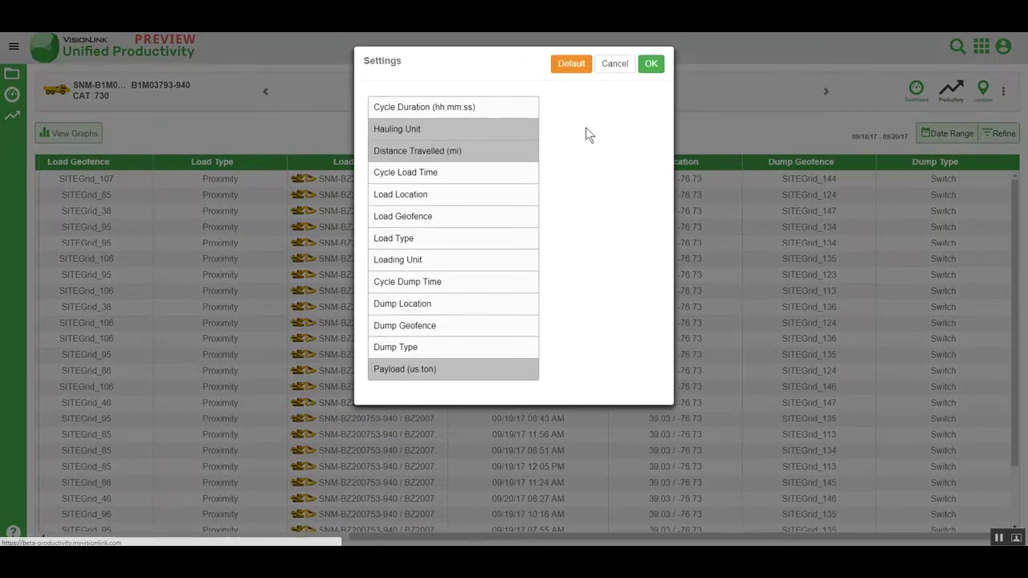
left_click(497, 129)
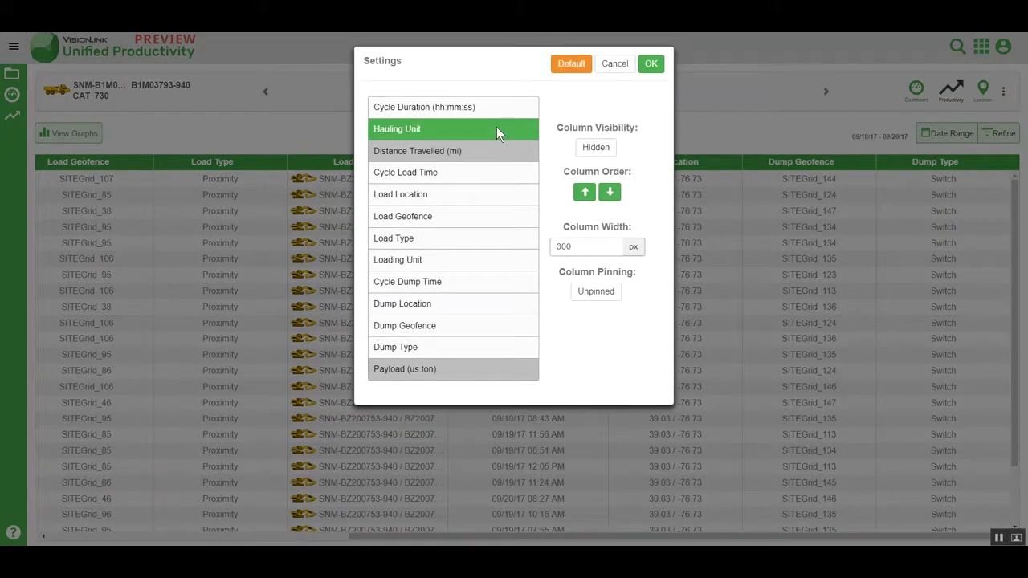
left_click(595, 147)
left_click(595, 148)
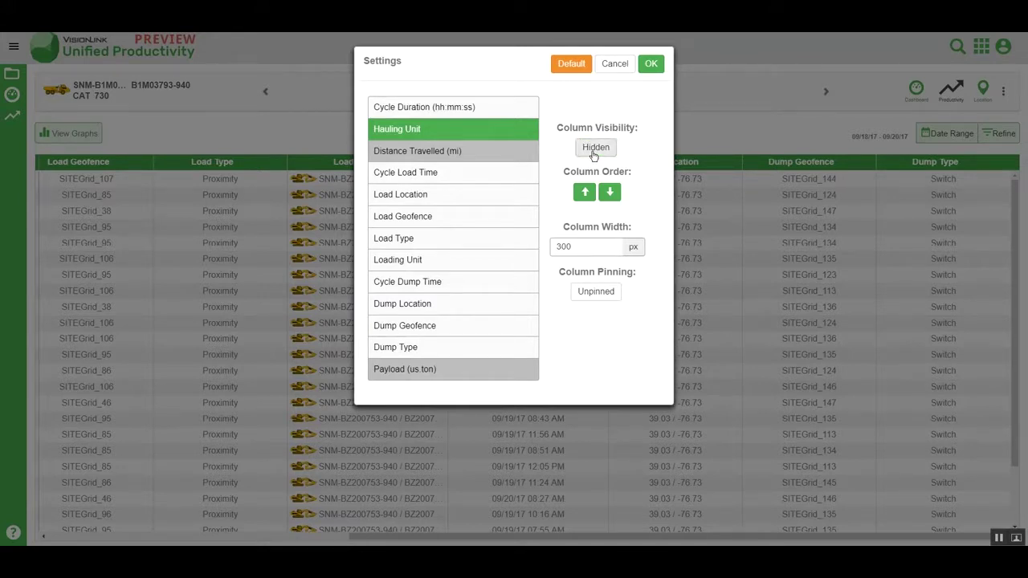
left_click(611, 194)
left_click(611, 193)
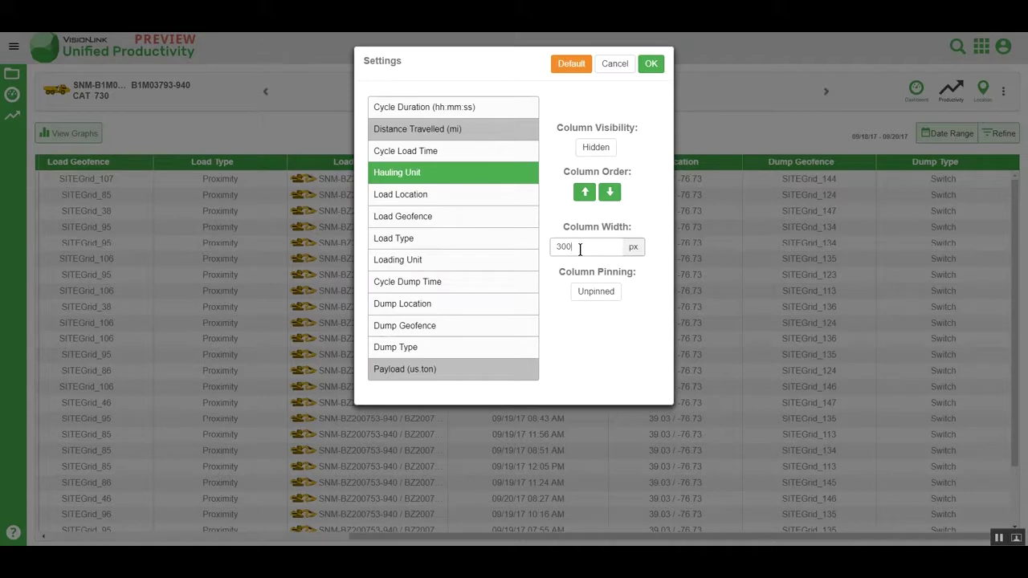
Apply the column changes, scroll the table back left, and go to the CAT 730's dashboard
left_click(651, 65)
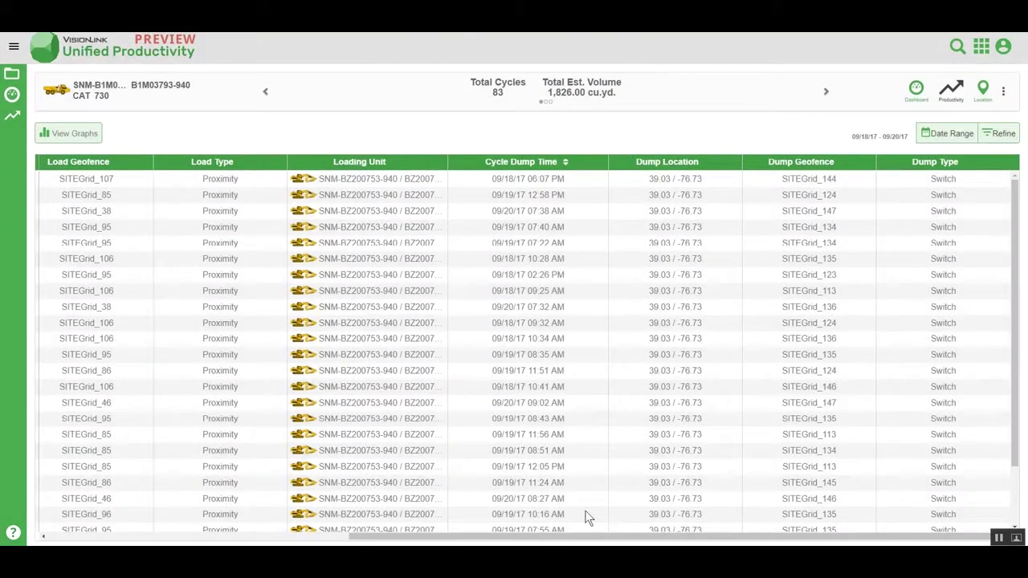
left_click_drag(583, 538, 254, 534)
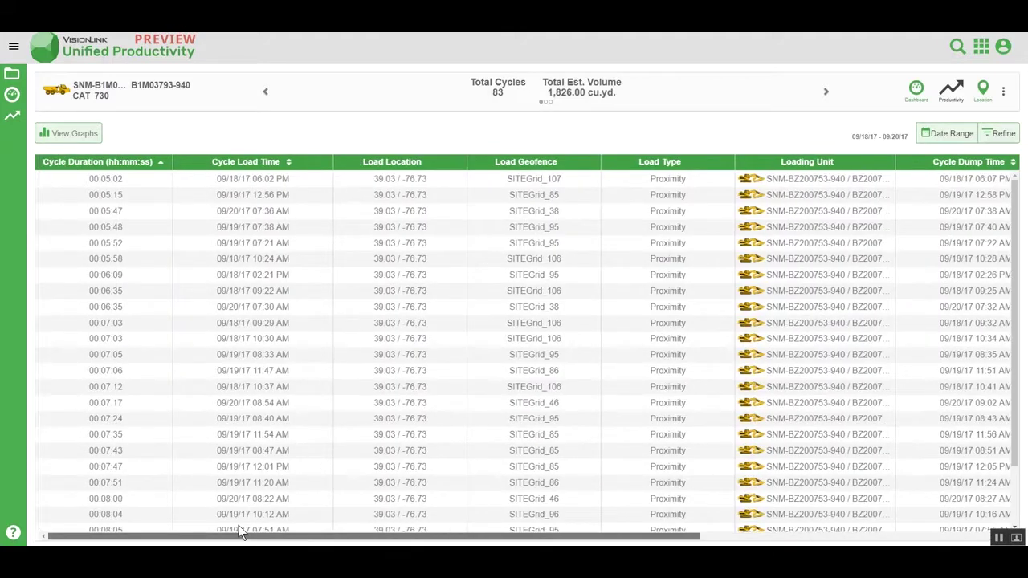
left_click(917, 95)
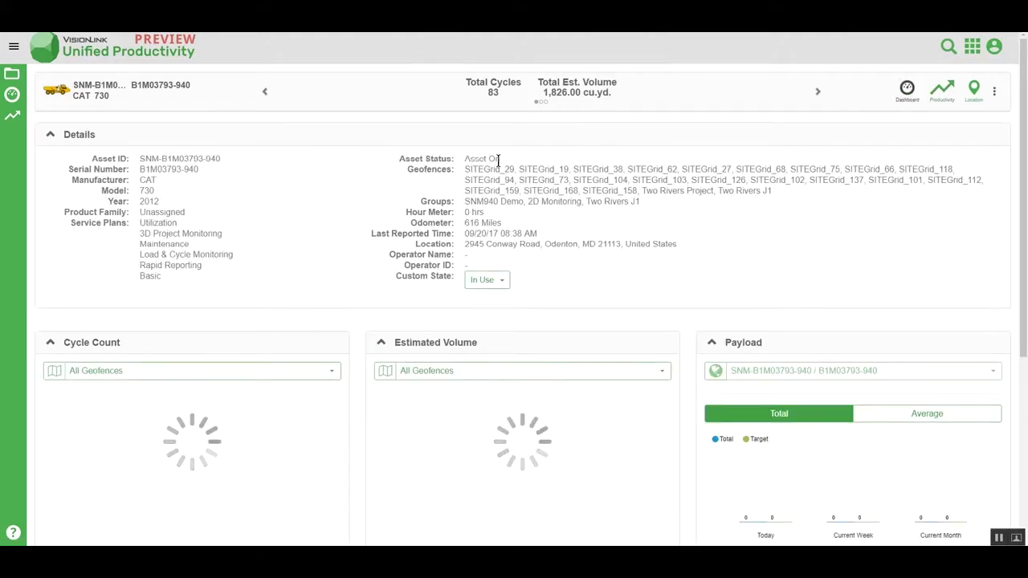
Browse the CAT 730 dashboard, set the Estimated Volume geofence view to Average, and return to the cycle list
scroll(506, 180, "down", 2)
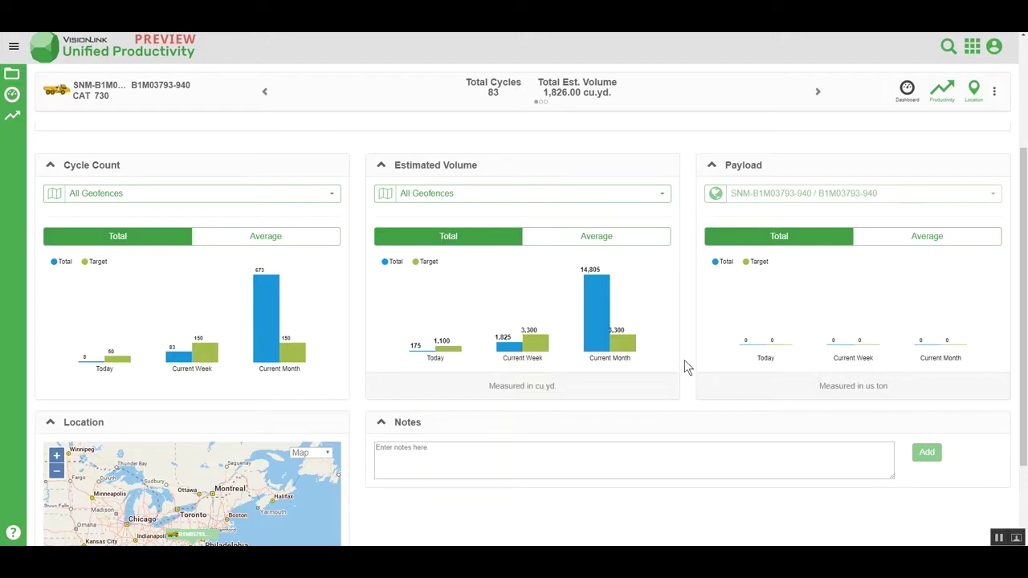
scroll(685, 366, "up", 3)
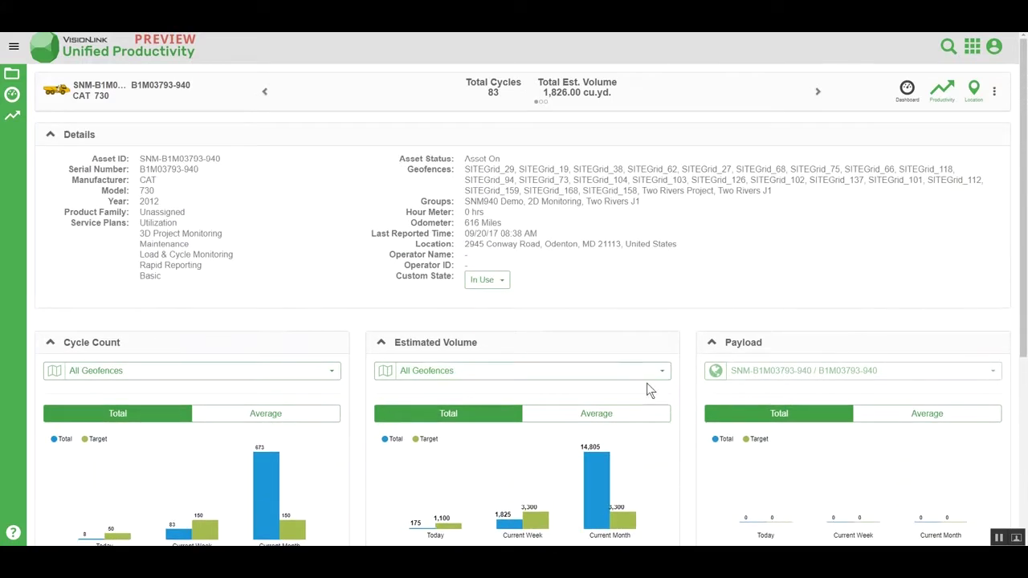
left_click(411, 373)
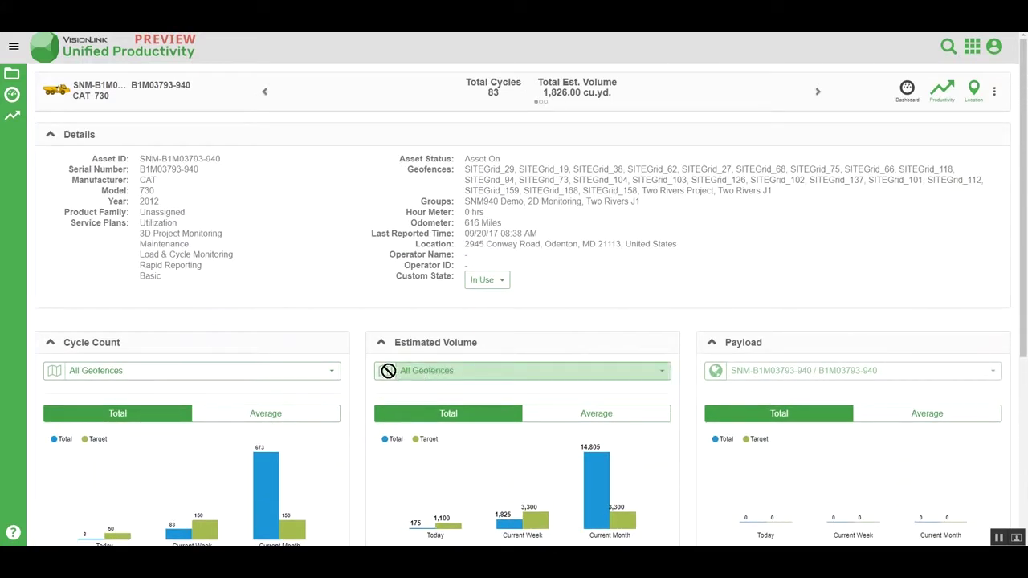
left_click(542, 416)
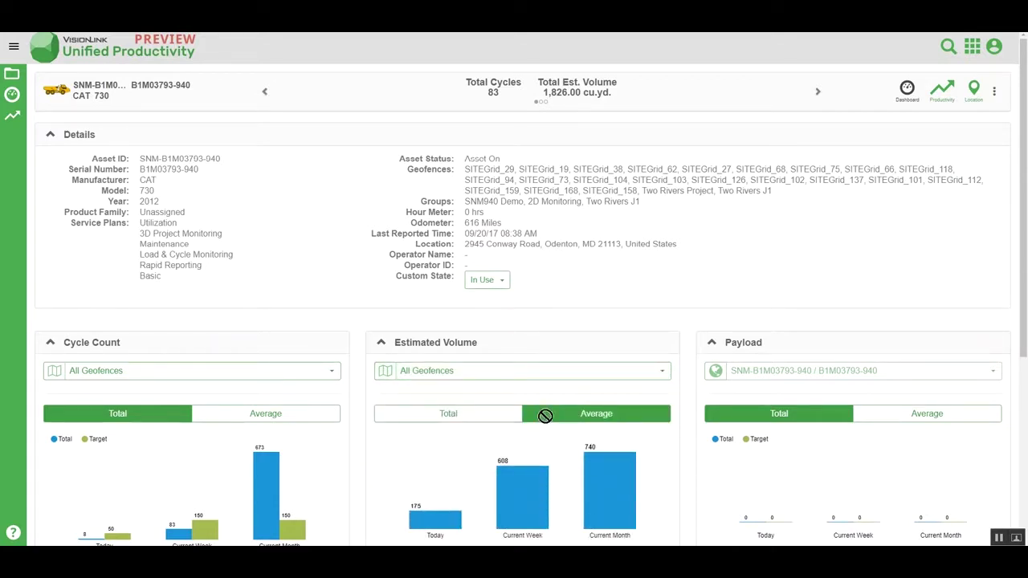
left_click(946, 95)
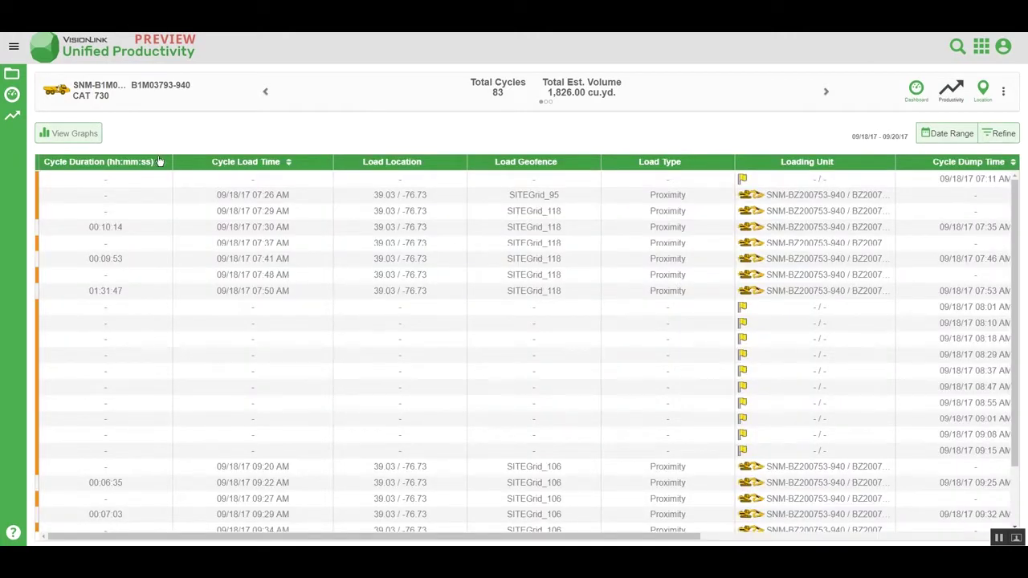
Sort the cycles by Cycle Duration ascending, then switch to View Graphs
left_click(153, 163)
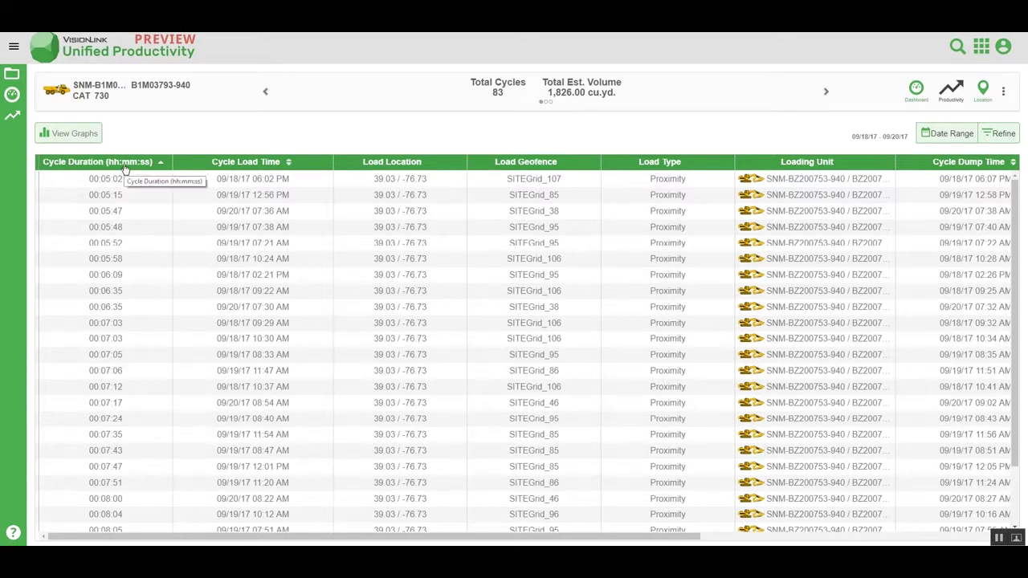
left_click(91, 139)
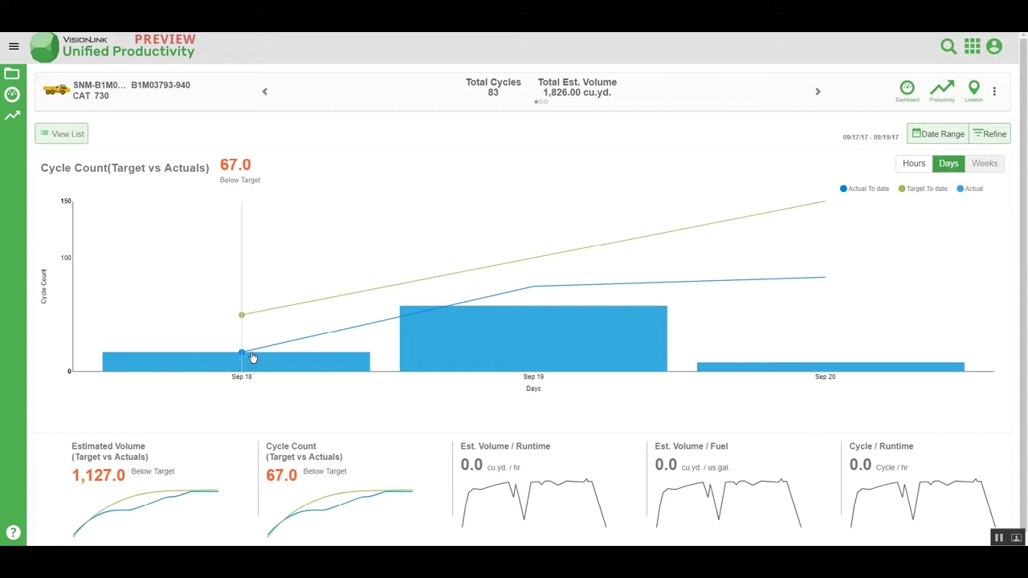
Show the Sep 19 popup on the daily Cycle Count chart: 75.0 actual against 100.0 target
left_click(252, 356)
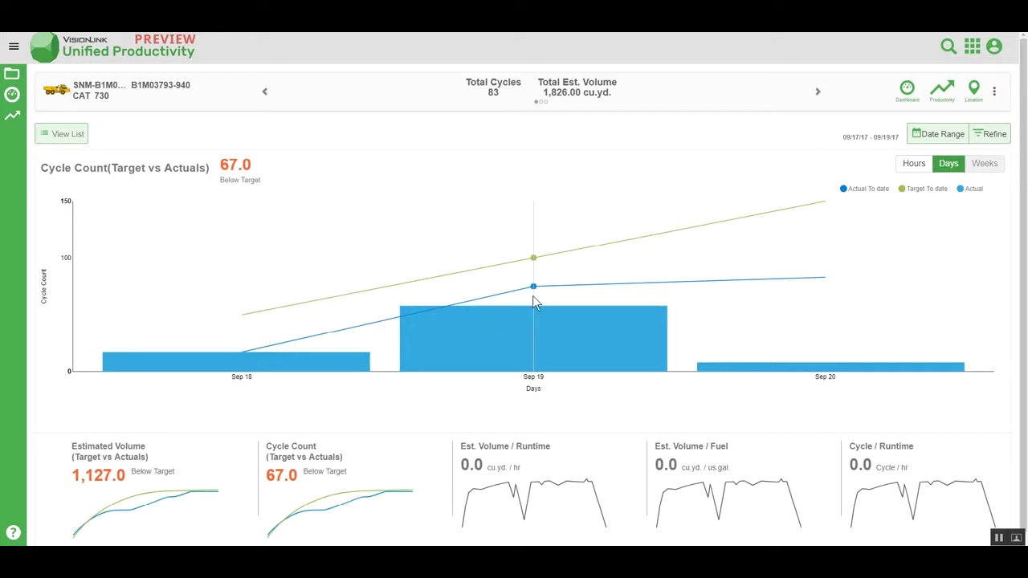
mouse_move(534, 286)
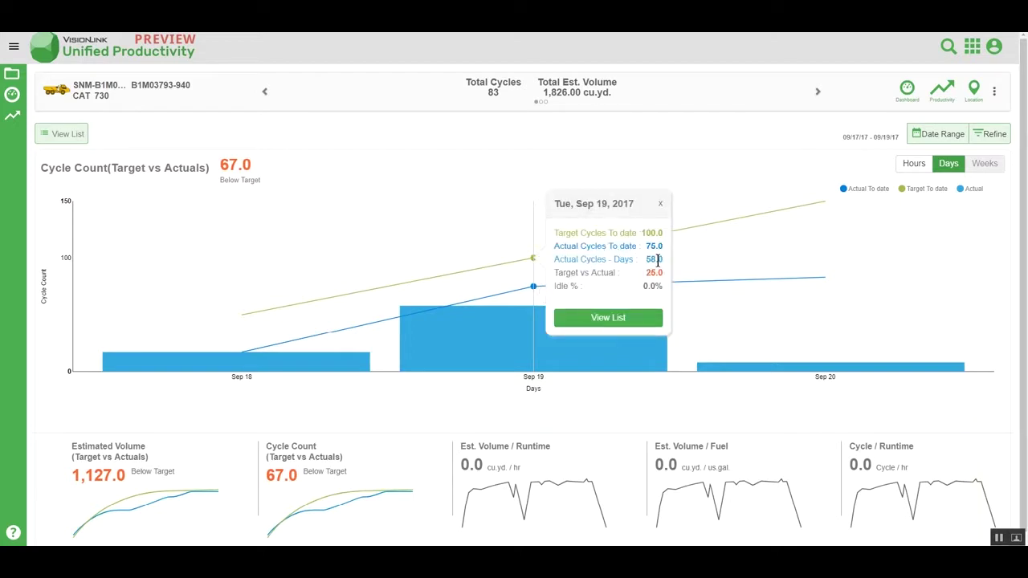
Toggle the target-to-date and actual-to-date legend lines off and back on
left_click(903, 189)
left_click(903, 190)
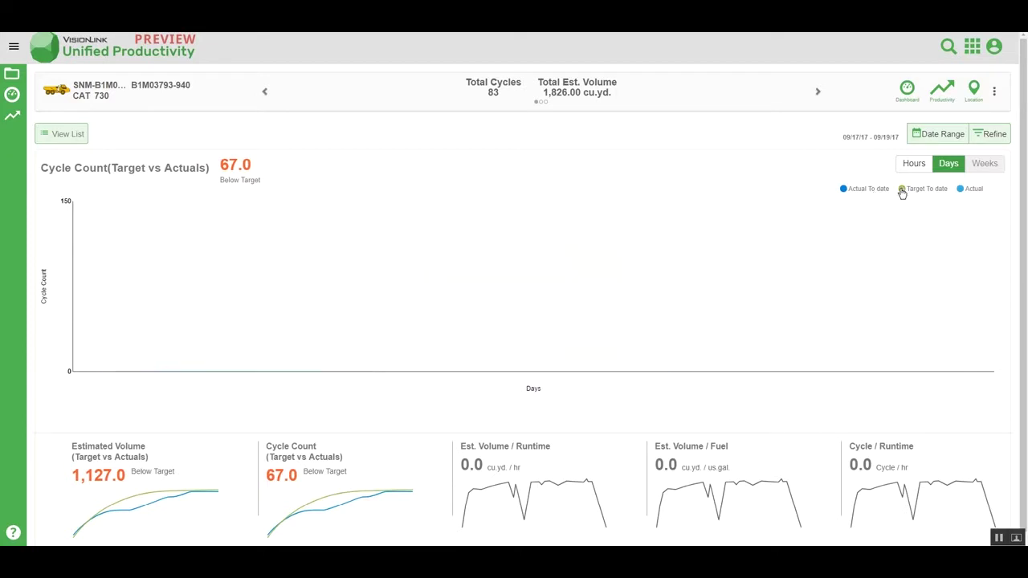
left_click(844, 191)
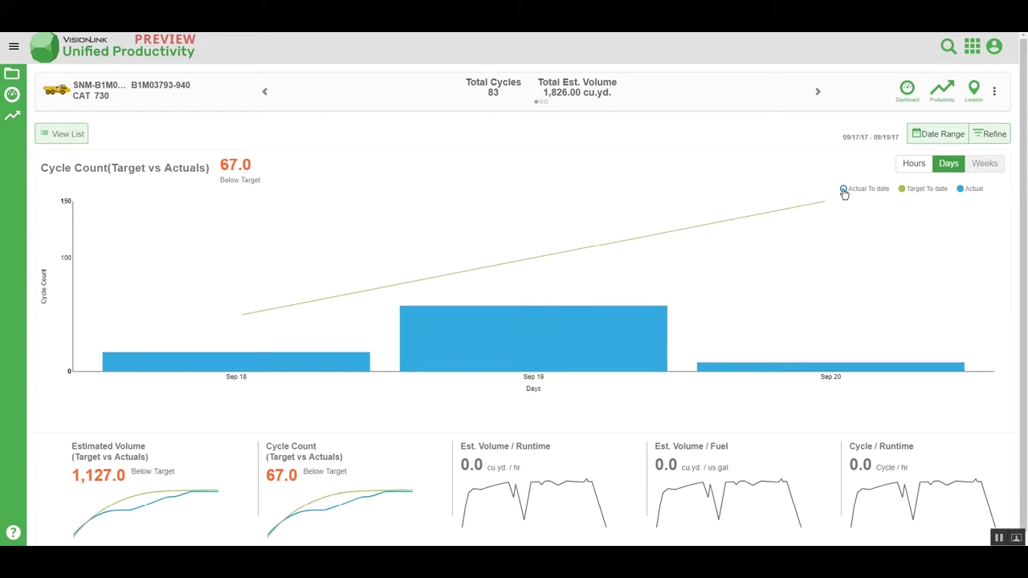
left_click(846, 193)
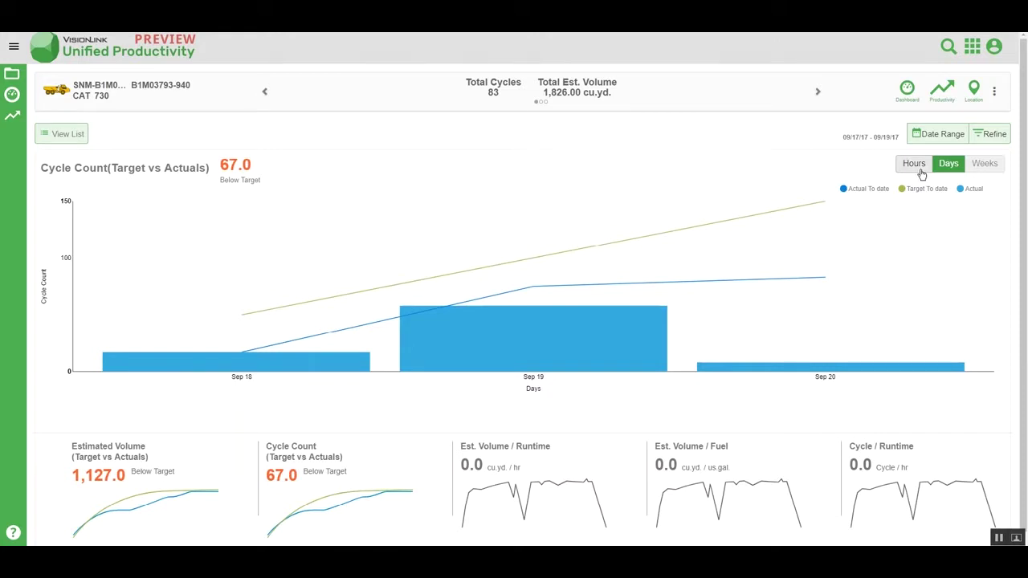
Plot the cycle chart by Hours and show Sep 19, 6 PM: 72.0 actual versus 100.0 target
left_click(920, 169)
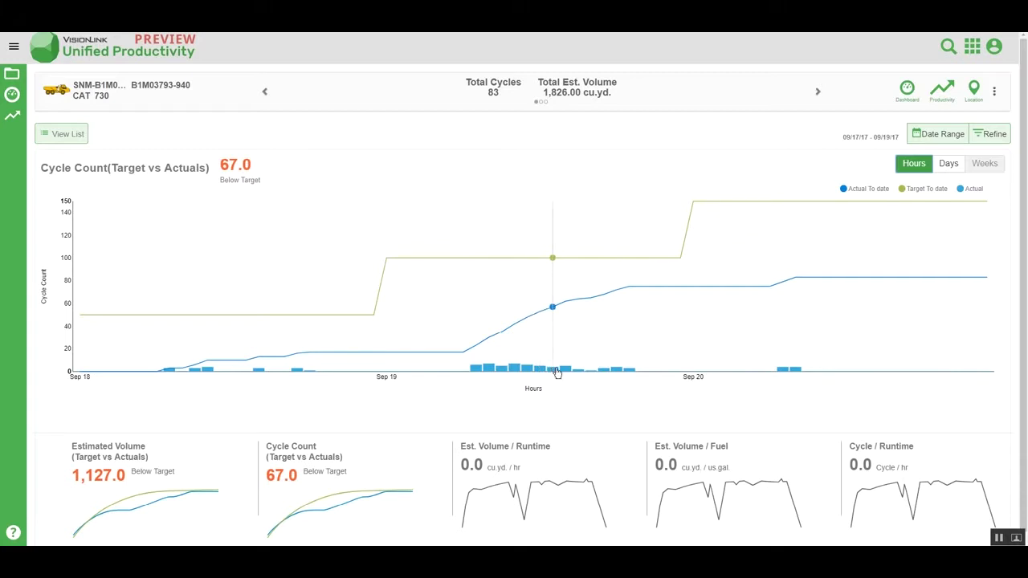
left_click(614, 372)
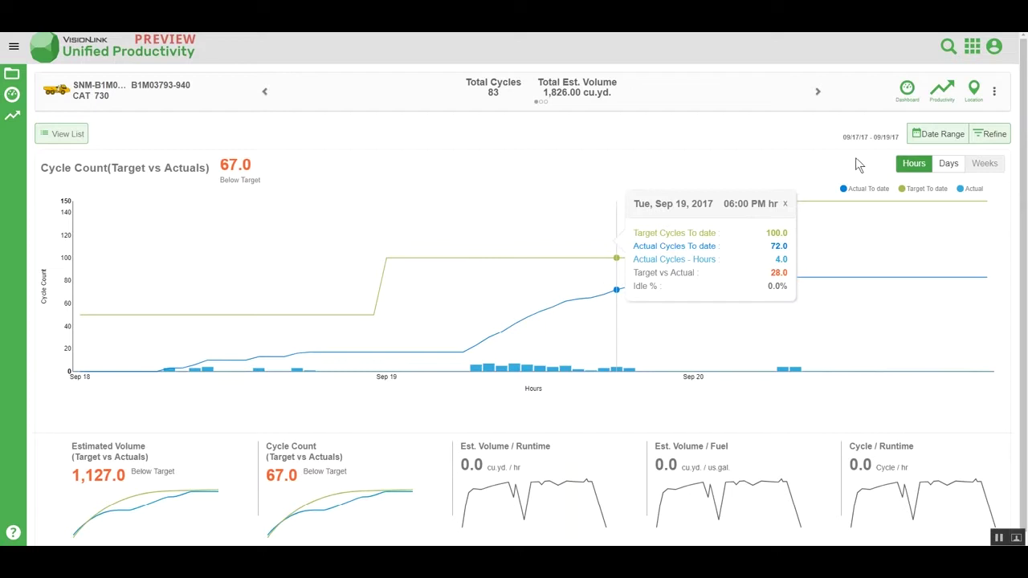
left_click(994, 94)
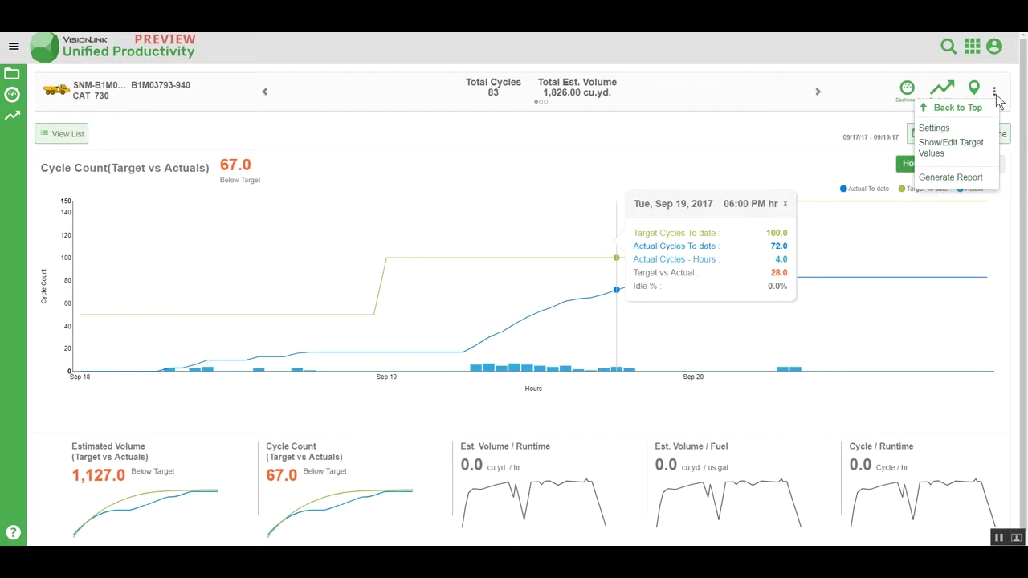
In Show/Edit Target Values, check the 50-cycle and 1100 cu.yd. weekday targets, then cancel
left_click(975, 152)
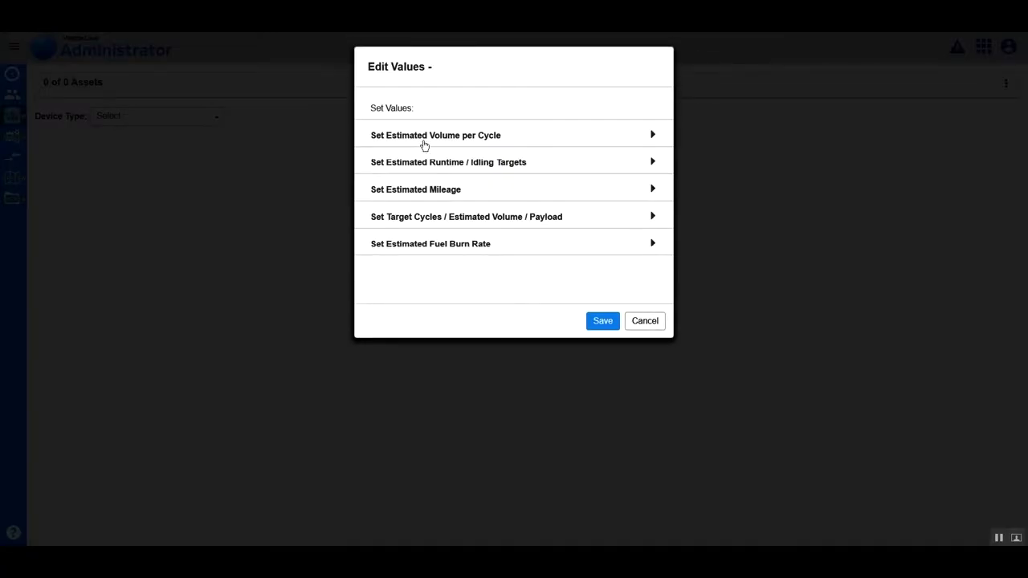
left_click(428, 216)
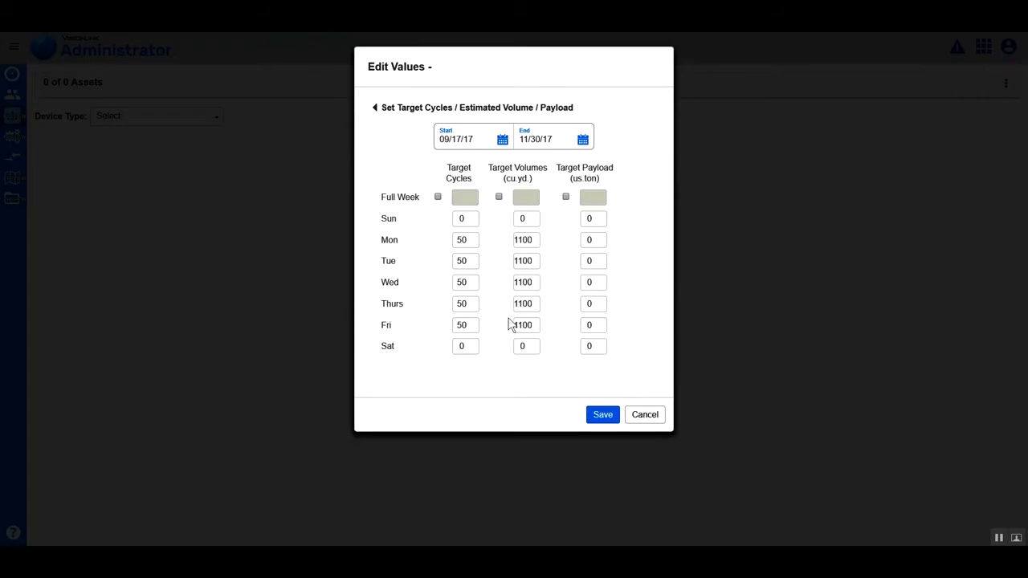
left_click(644, 415)
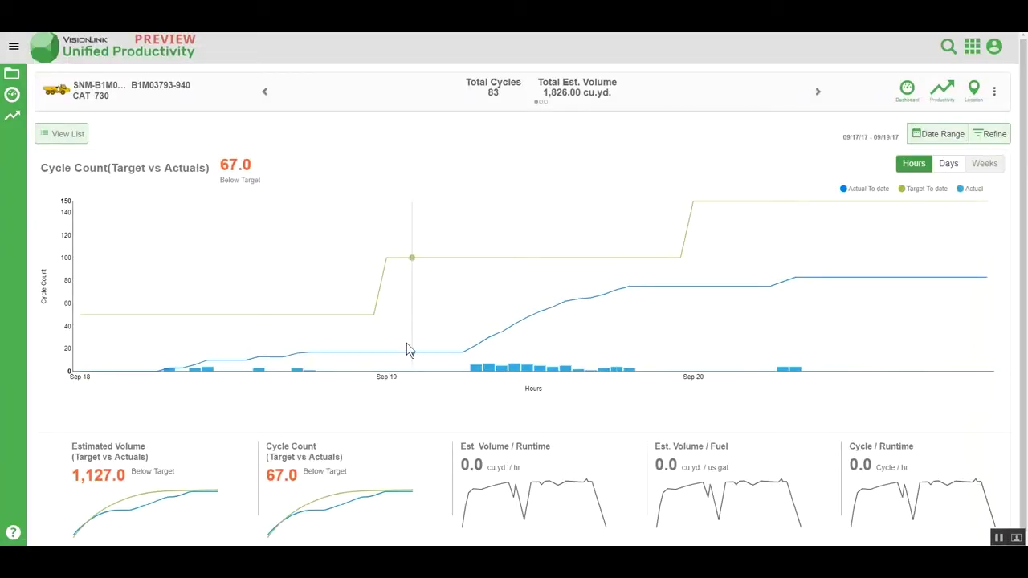
Switch the main chart to daily Estimated Volume, then open and close the Sep 18 popup (1,127.0)
scroll(407, 343, "down", 1)
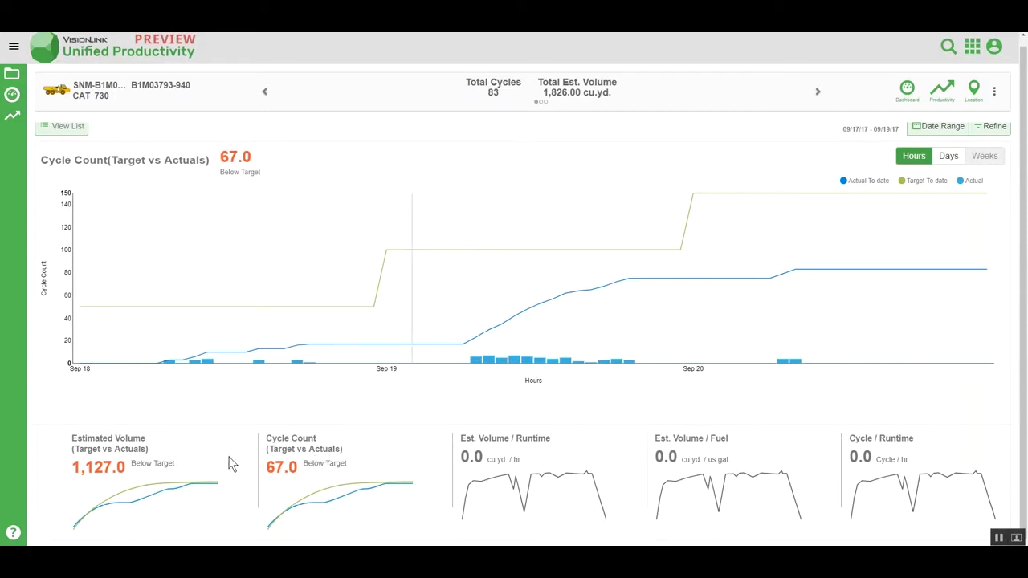
left_click(191, 464)
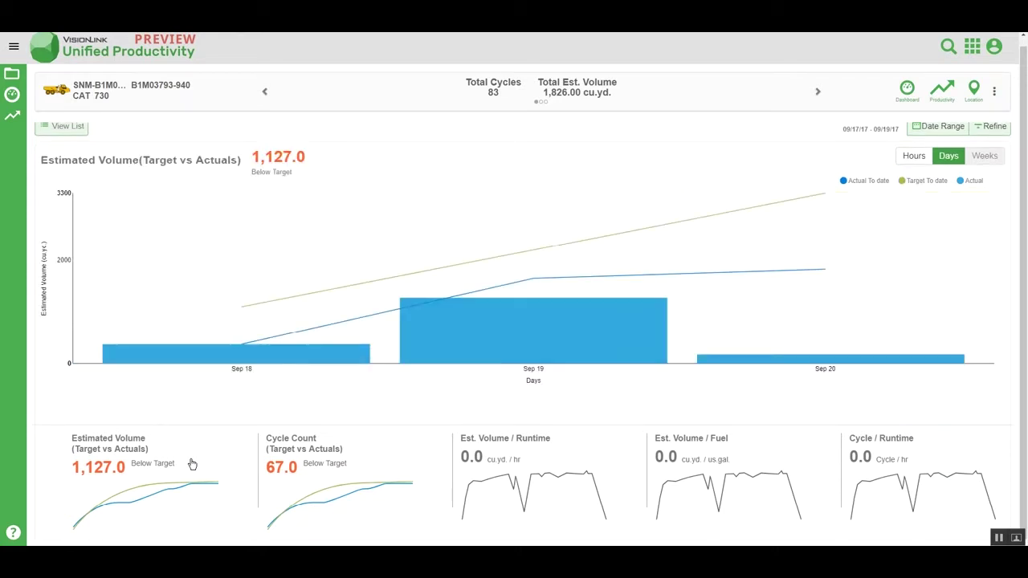
left_click(256, 344)
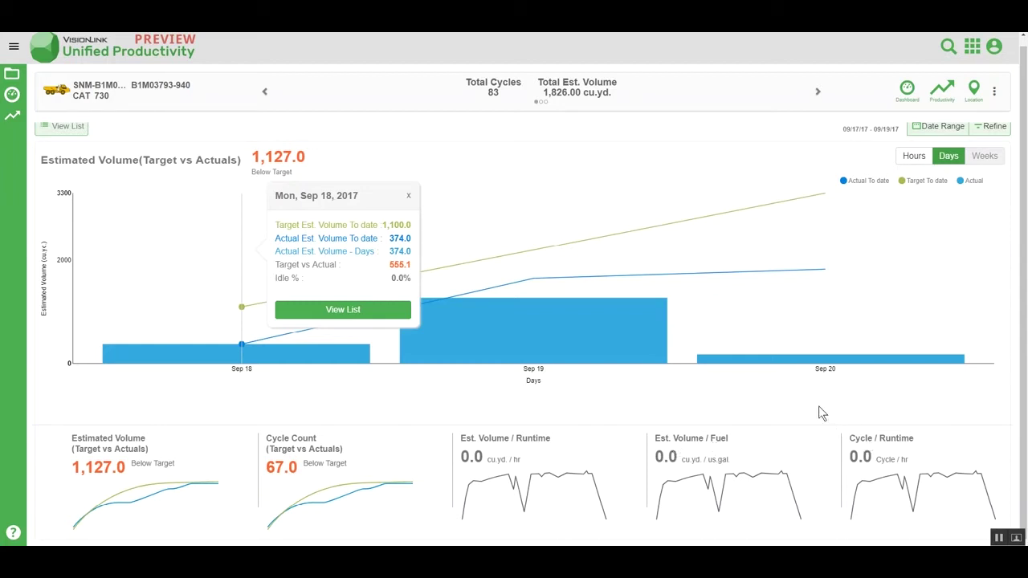
left_click(408, 198)
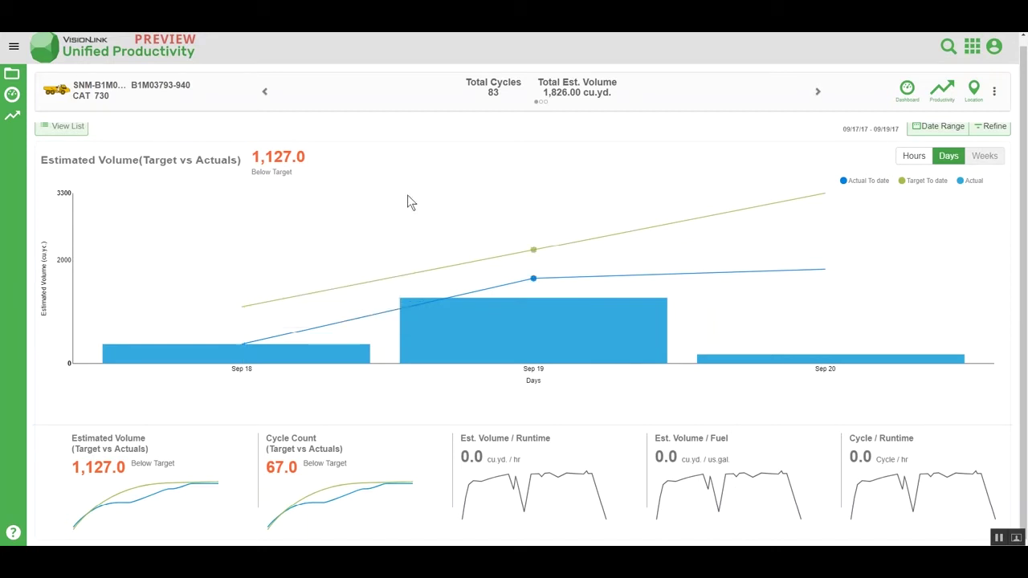
left_click(993, 94)
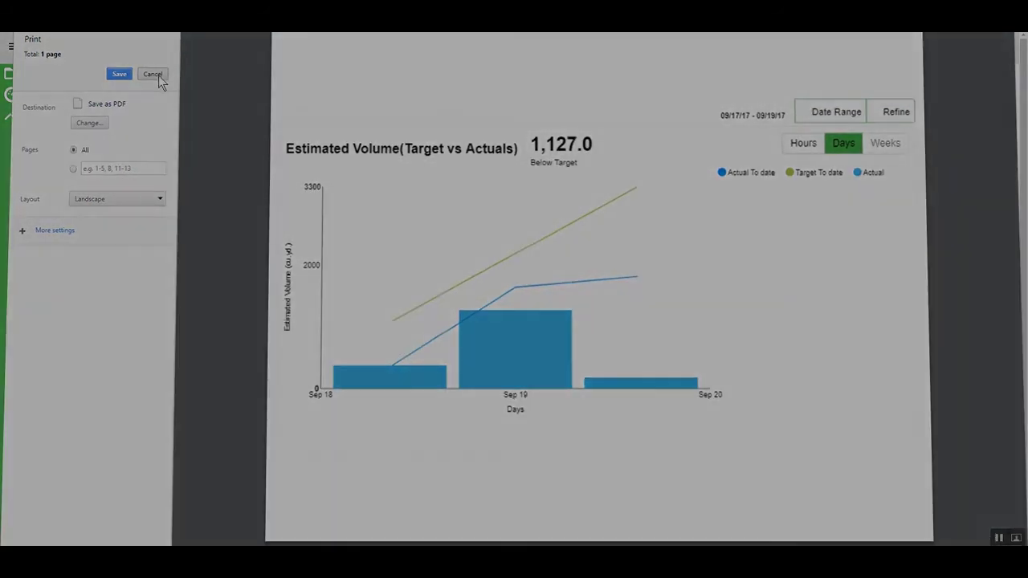
left_click(158, 76)
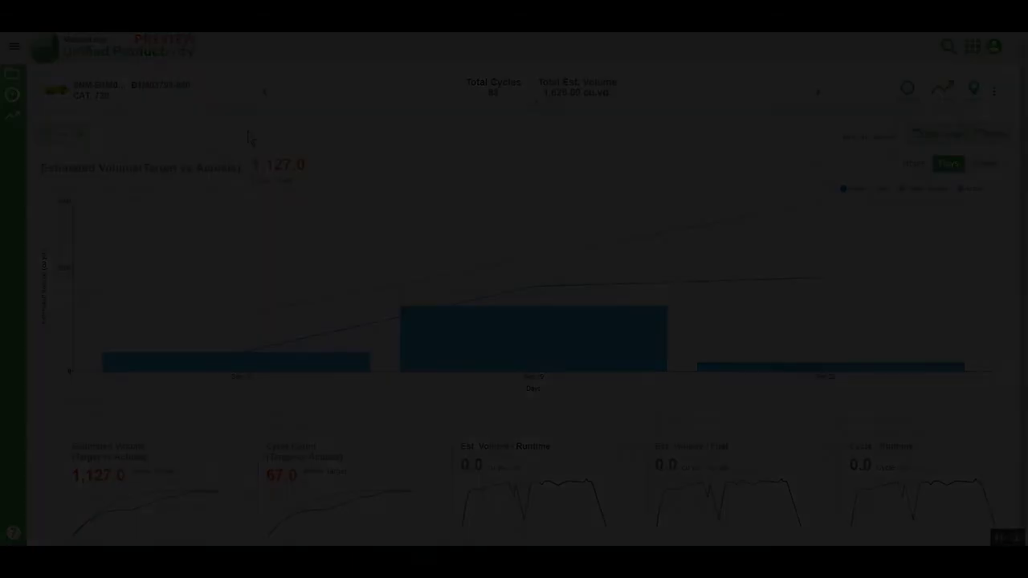